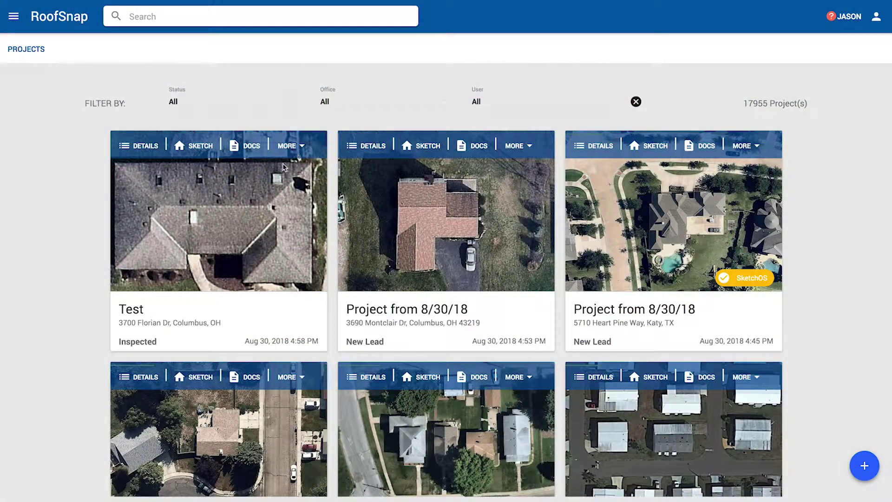
# Go to the Test project's empty Estimates list and start a new estimate.
pyautogui.click(229, 214)
pyautogui.scroll(-1, 492, 253)
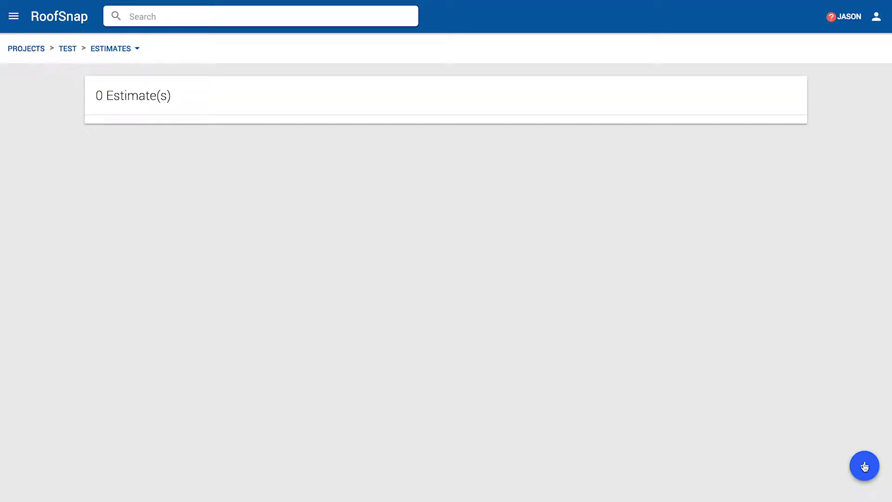
pyautogui.click(865, 466)
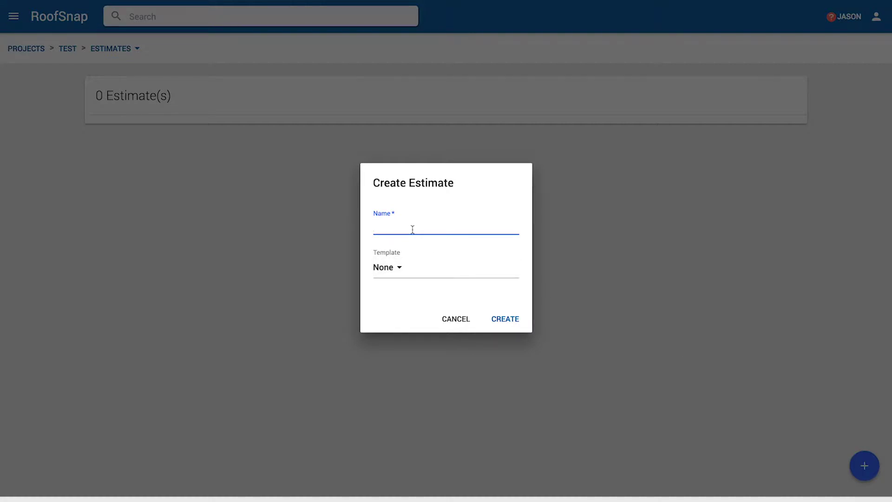
# Name the new estimate 'Template 1' and create it.
pyautogui.write('Temp')
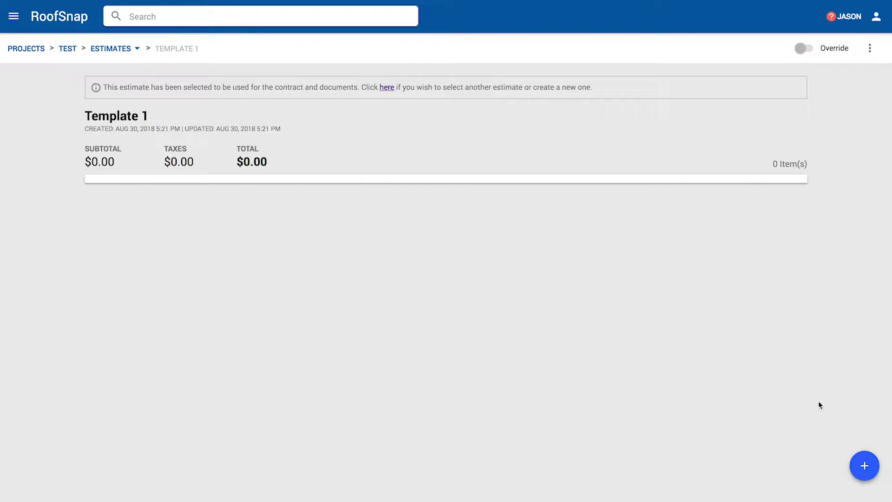
# Check Remove & Dispose Architectural Shingles and, under Shingles, GAF Timberline HD Shingles.
pyautogui.click(865, 465)
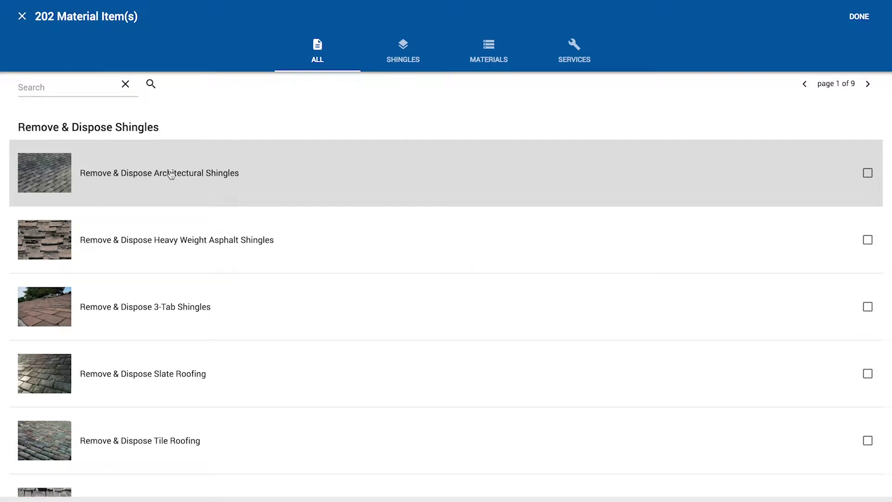
pyautogui.click(58, 175)
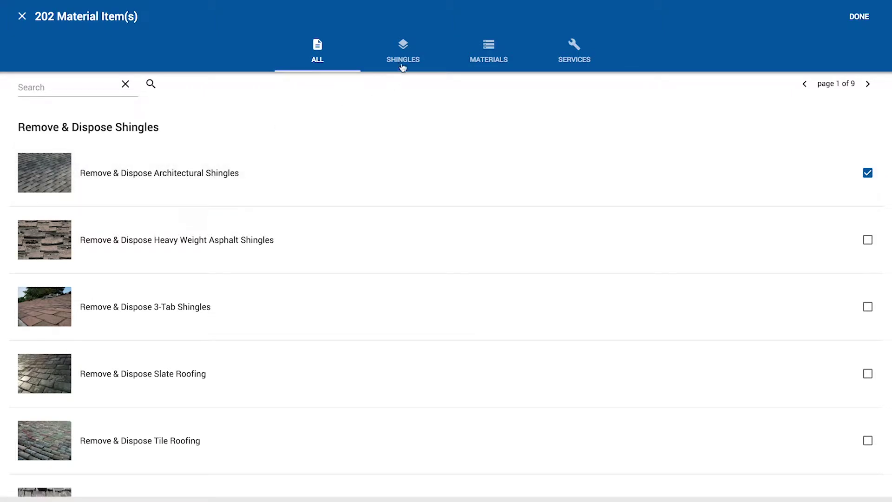
pyautogui.click(403, 60)
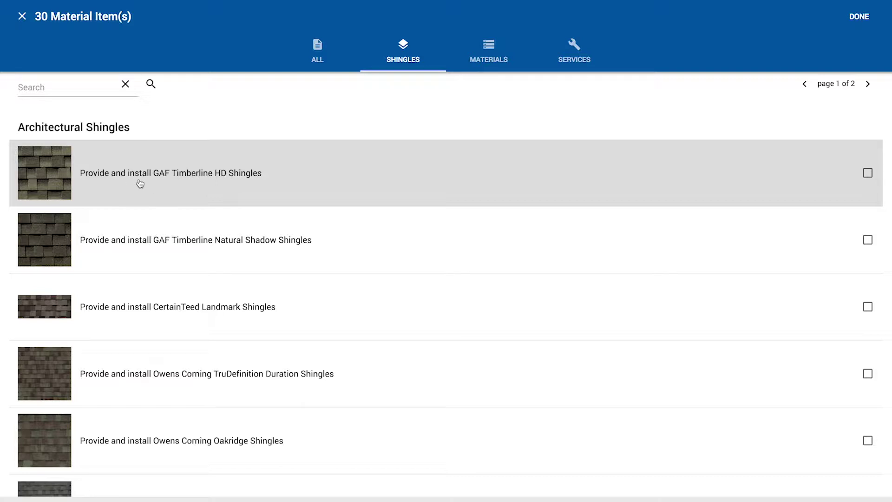
pyautogui.click(55, 175)
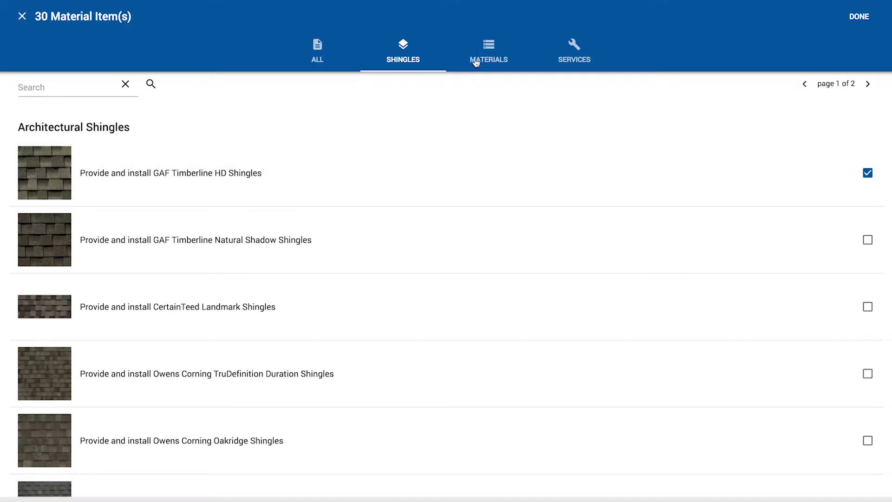
# Add 4-nail Coil Nails and 15# Asphalt Felt from the Materials items.
pyautogui.click(490, 52)
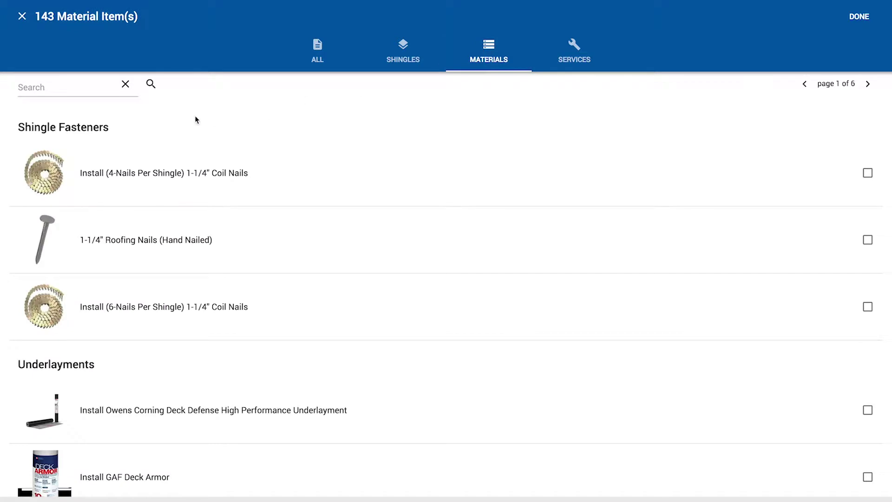
pyautogui.click(130, 177)
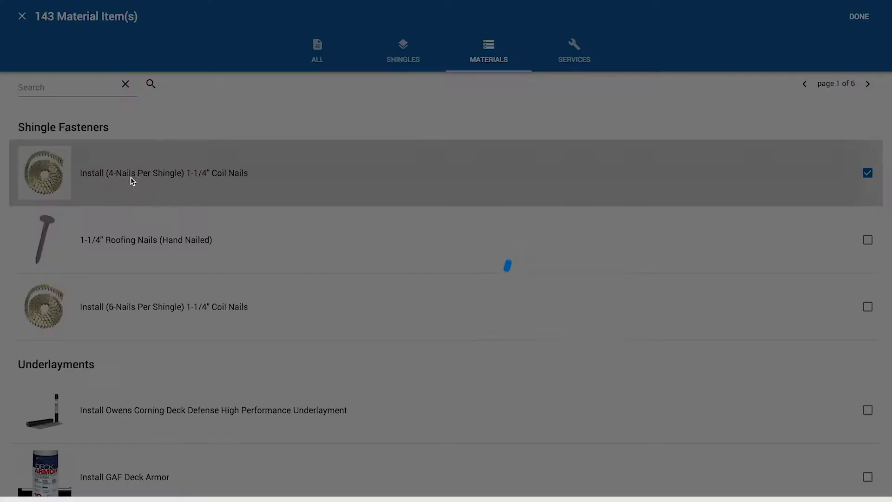
pyautogui.scroll(-6, 183, 281)
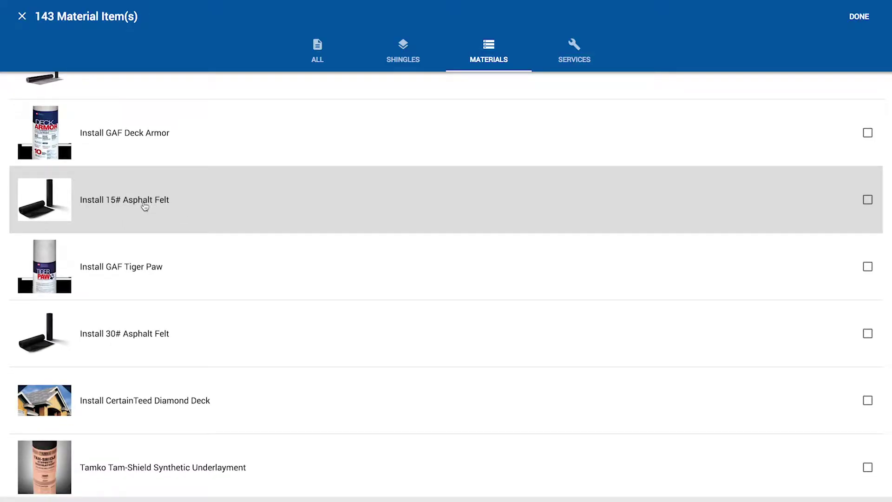
pyautogui.click(145, 207)
pyautogui.scroll(-4, 265, 211)
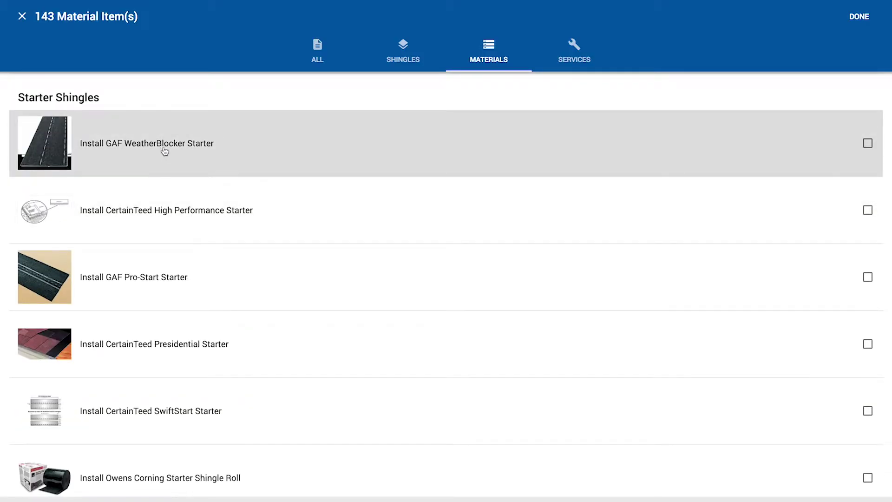
# Add GAF WeatherBlocker Starter, 1" Plastic Cap Nails and Ice & Water Shield.
pyautogui.click(164, 150)
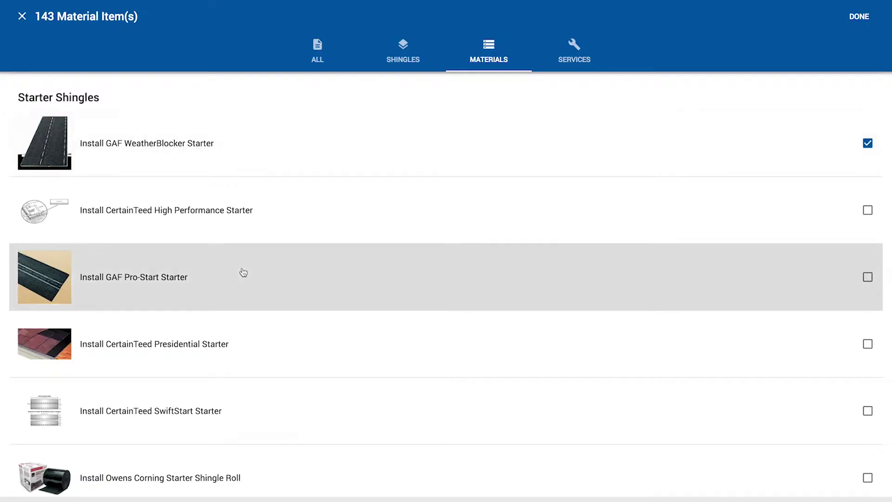
pyautogui.scroll(-10, 243, 261)
pyautogui.scroll(-3, 241, 273)
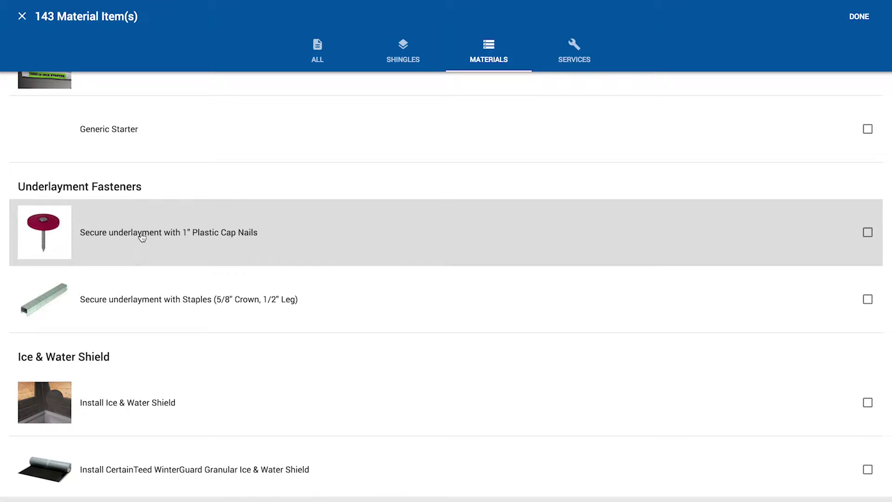
pyautogui.click(142, 237)
pyautogui.scroll(-5, 315, 265)
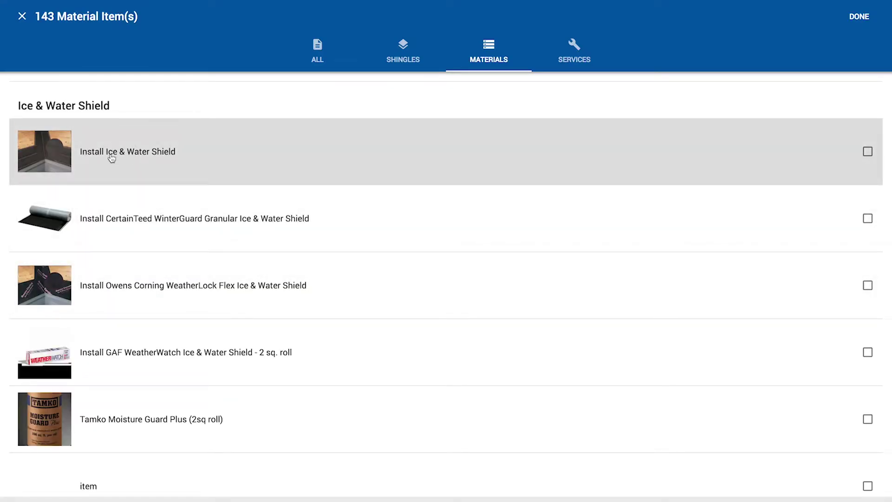
pyautogui.click(111, 158)
pyautogui.scroll(-1, 474, 243)
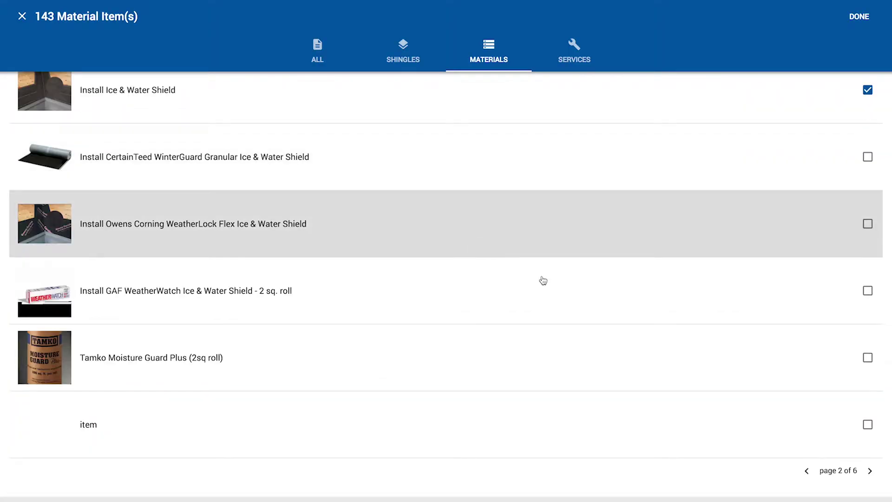
pyautogui.click(870, 471)
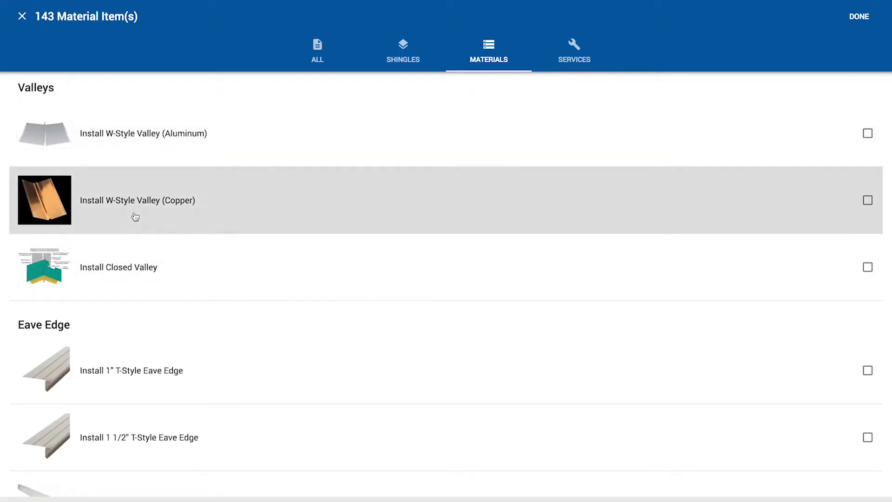
# Add Install Closed Valley plus the 1 1/2" T-Style Eave Edge and Rake Edge.
pyautogui.click(121, 266)
pyautogui.scroll(-4, 215, 296)
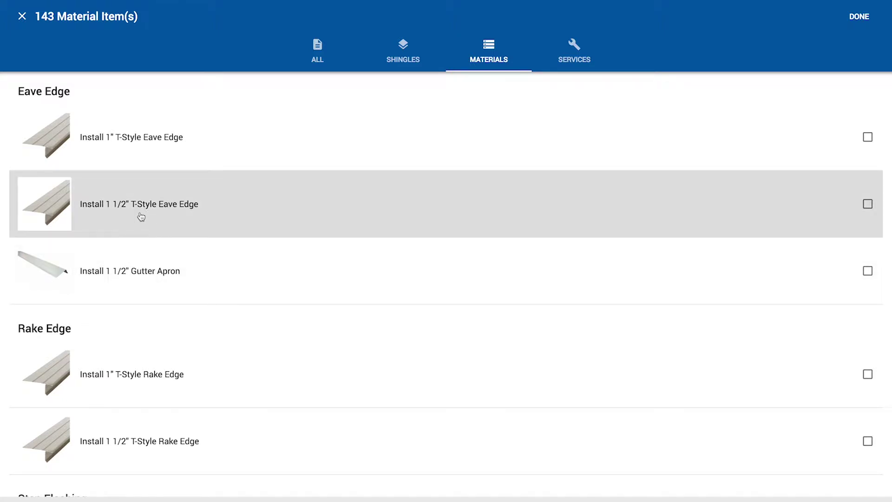
pyautogui.click(139, 213)
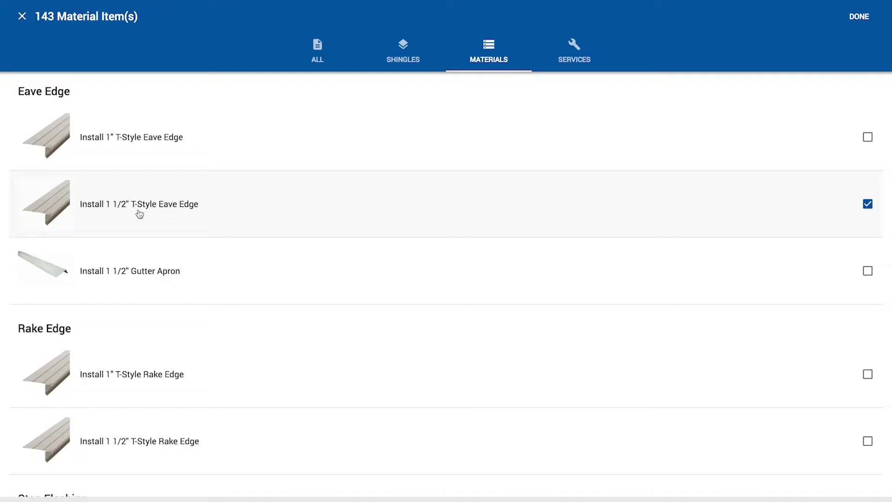
pyautogui.scroll(-1, 170, 316)
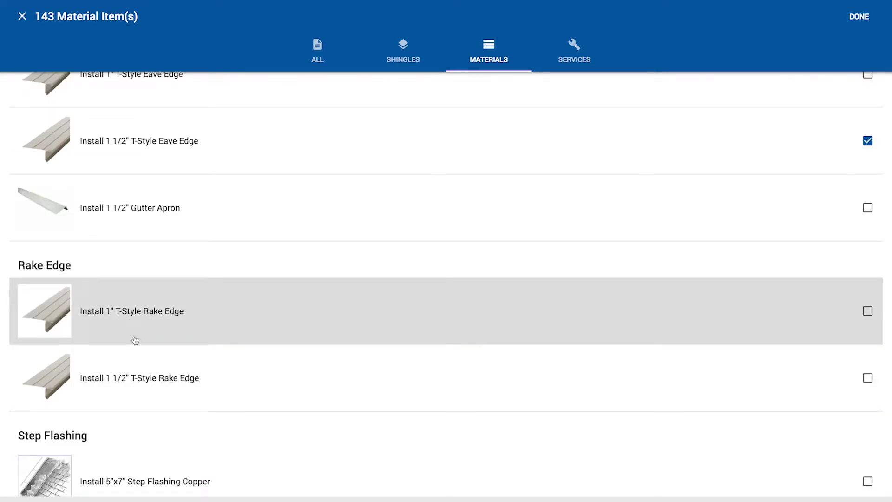
pyautogui.click(158, 386)
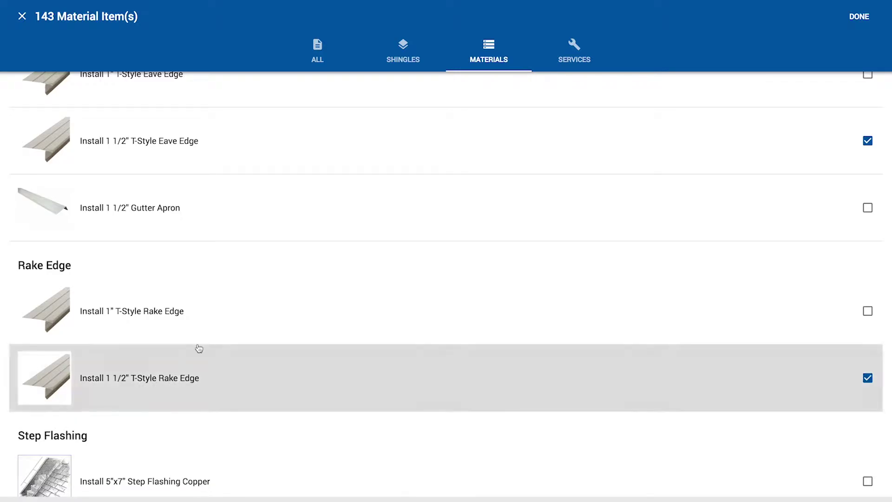
pyautogui.scroll(-2, 221, 324)
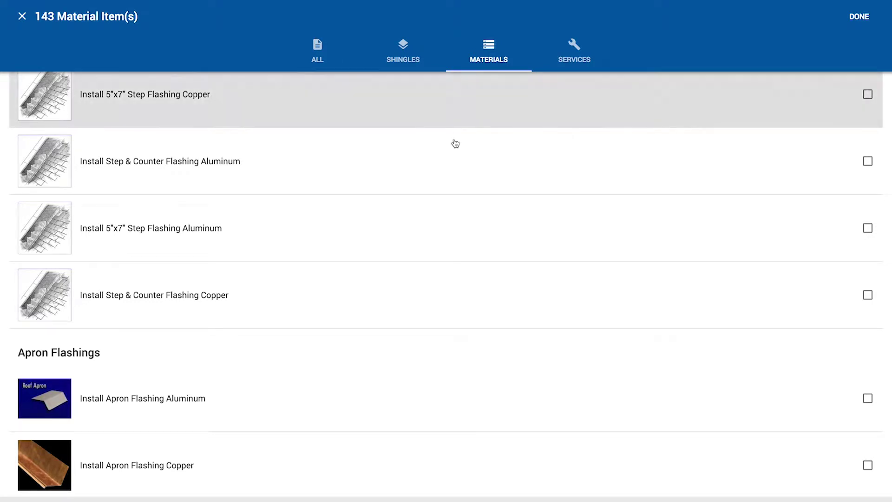
pyautogui.click(178, 233)
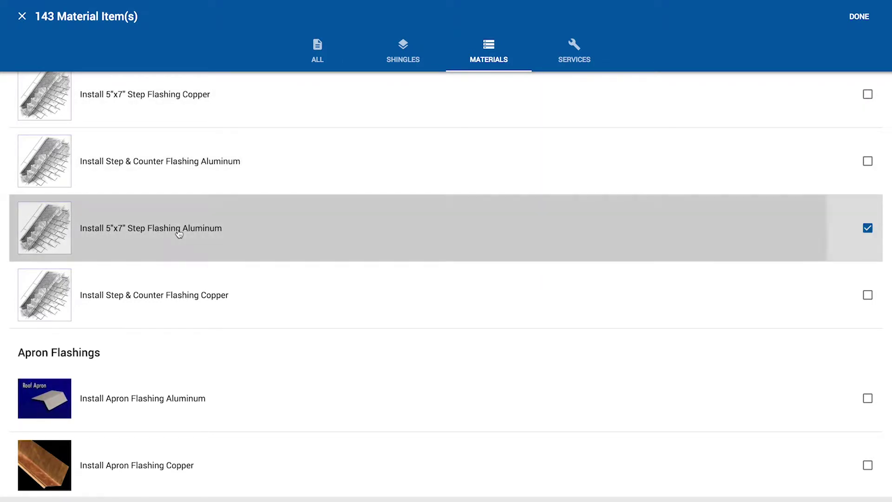
pyautogui.scroll(-3, 179, 233)
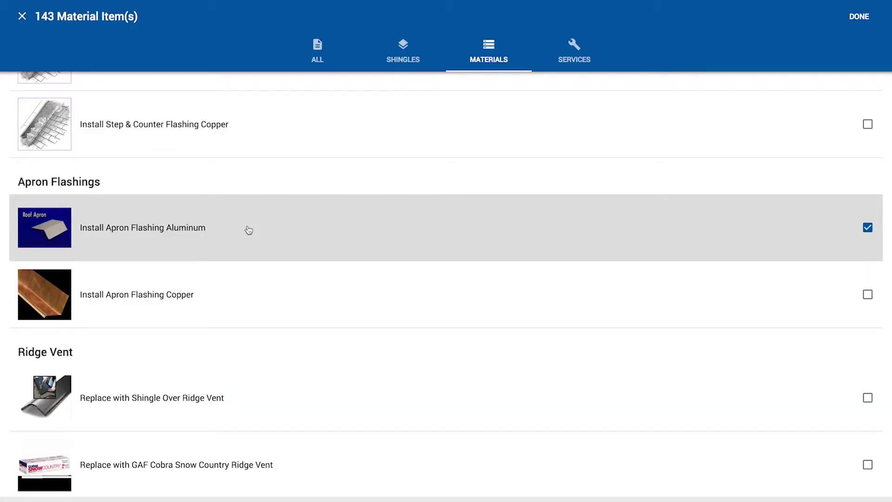
pyautogui.scroll(-3, 254, 231)
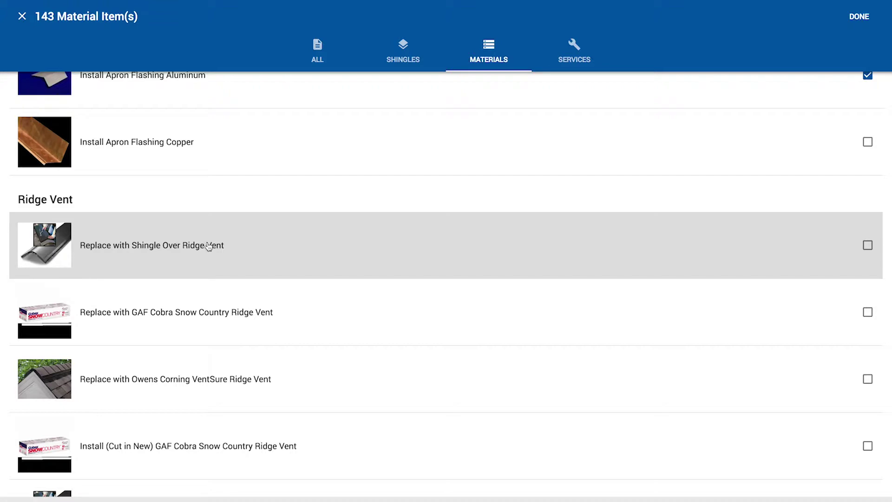
pyautogui.click(247, 251)
pyautogui.scroll(-1, 269, 257)
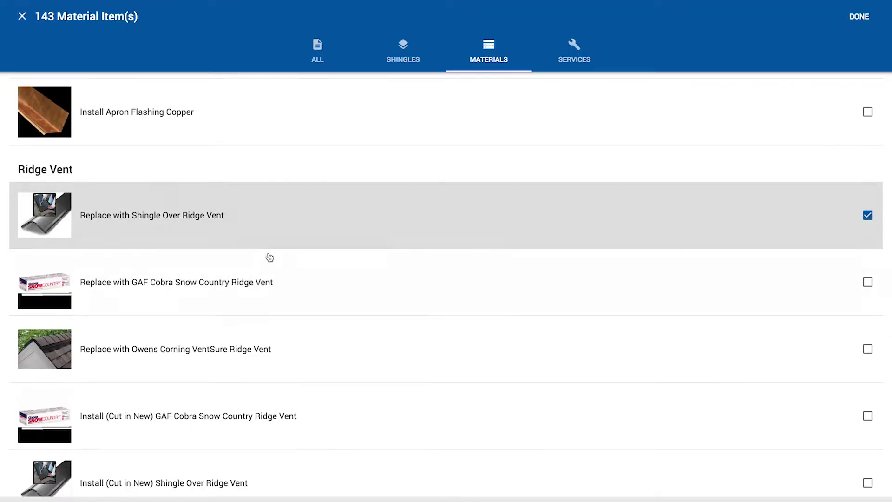
pyautogui.scroll(-9, 285, 257)
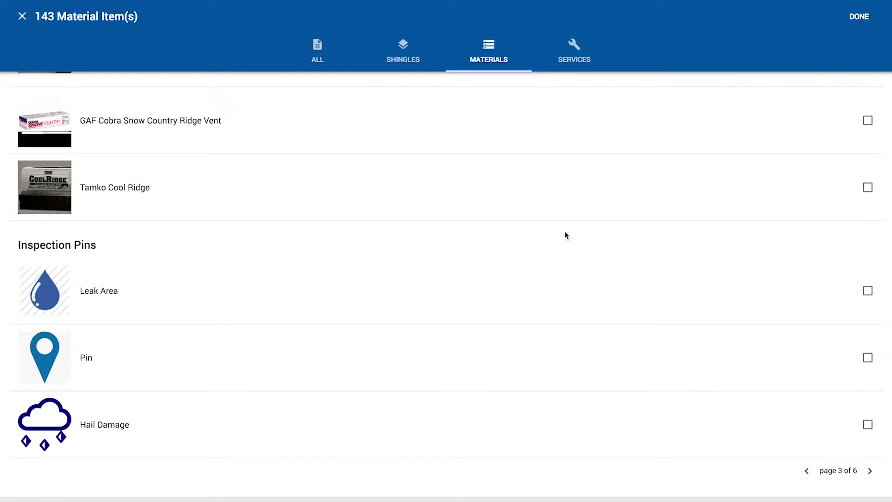
pyautogui.click(870, 472)
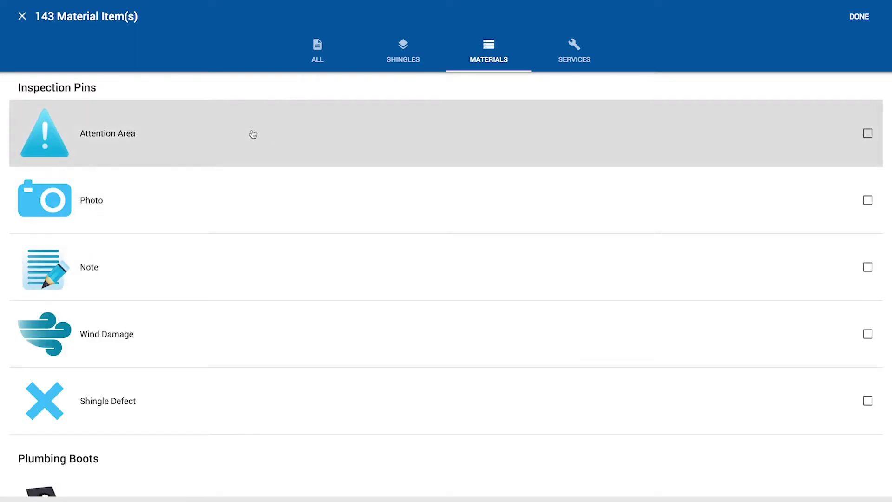
pyautogui.scroll(-2, 277, 200)
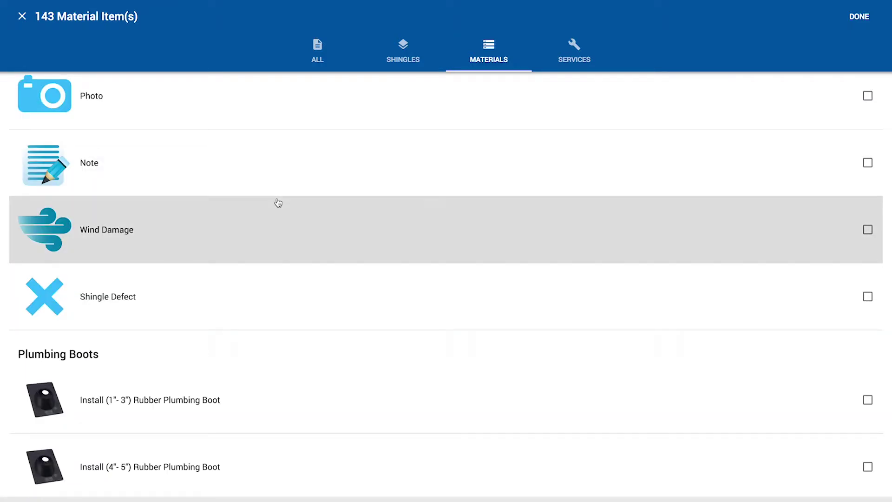
pyautogui.scroll(-15, 277, 204)
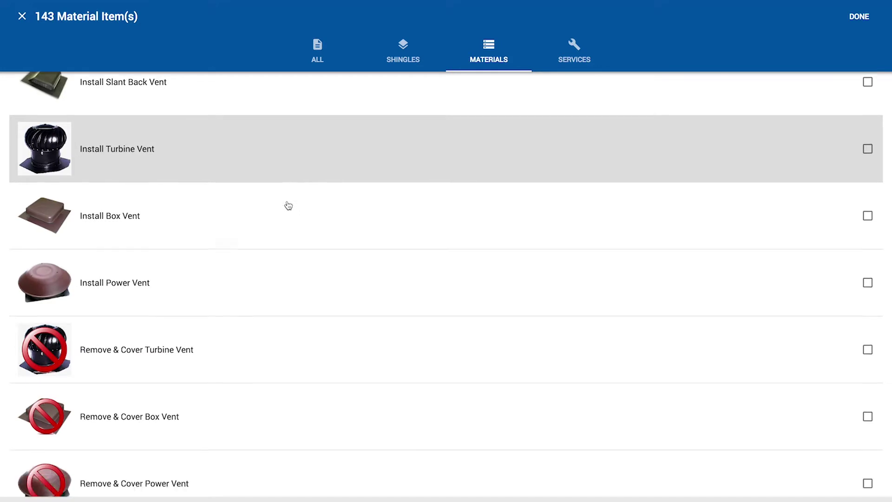
pyautogui.scroll(-9, 290, 206)
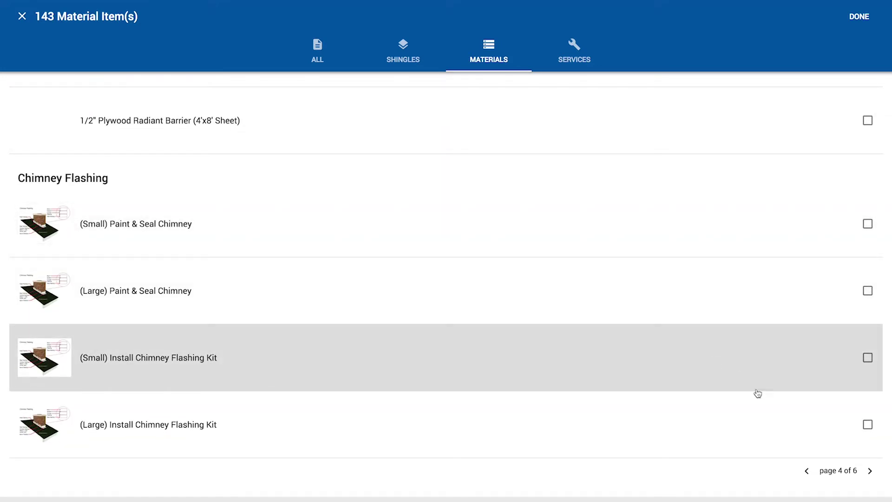
pyautogui.click(870, 471)
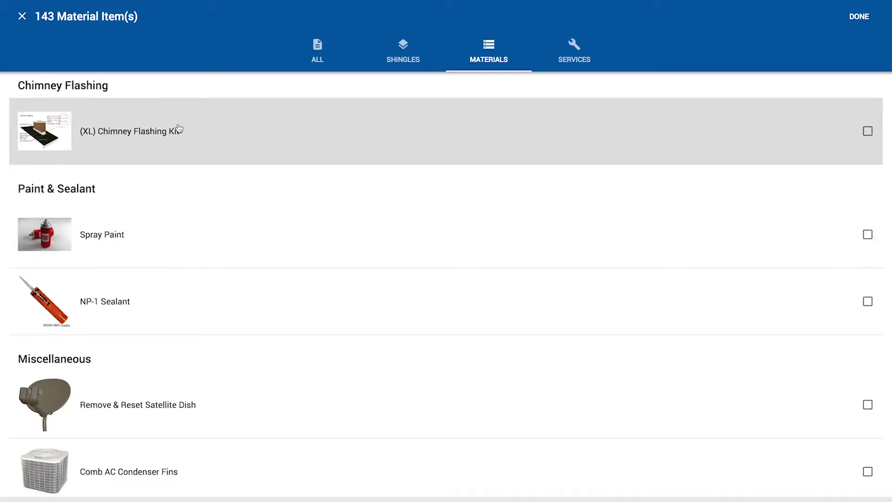
pyautogui.scroll(-1, 178, 128)
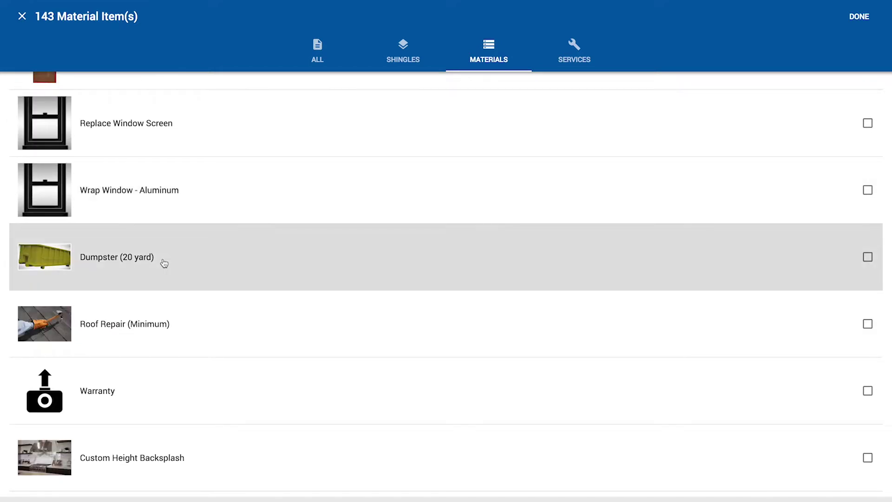
pyautogui.scroll(-7, 165, 263)
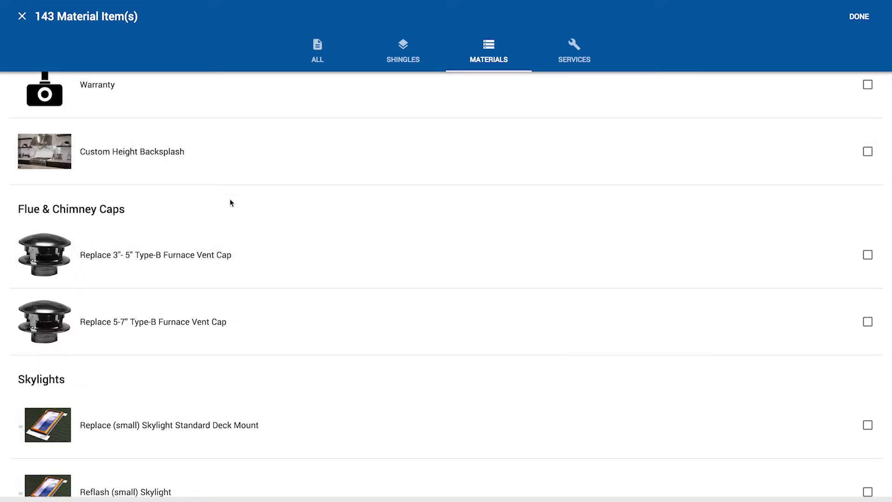
pyautogui.scroll(-2, 312, 232)
pyautogui.scroll(-2, 310, 231)
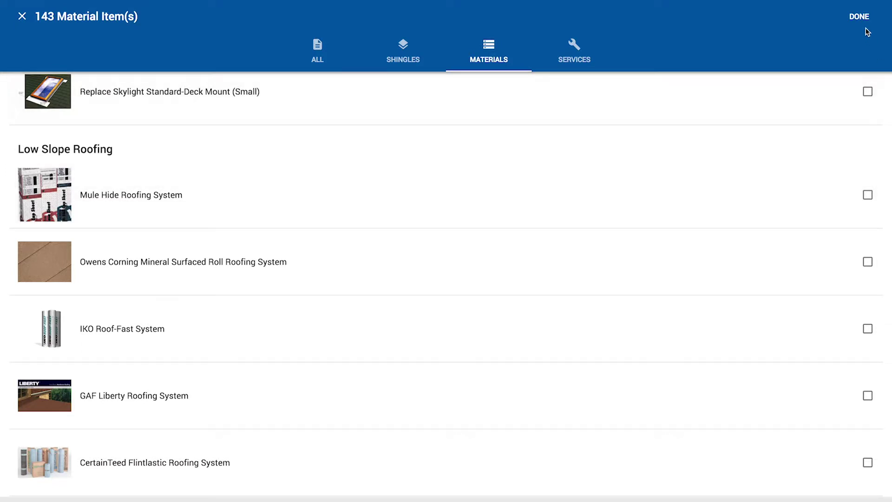
# Close the catalogue and review Template 1's 17 items totalling $18.92.
pyautogui.click(861, 18)
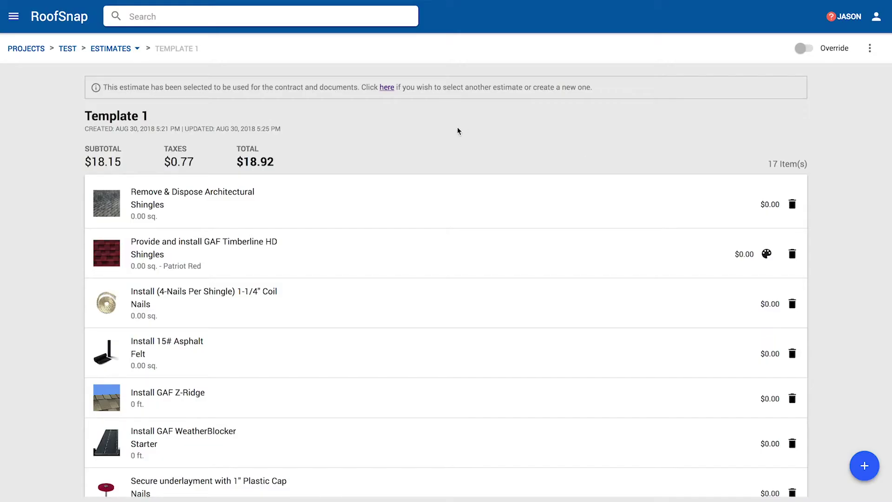
pyautogui.scroll(-3, 469, 138)
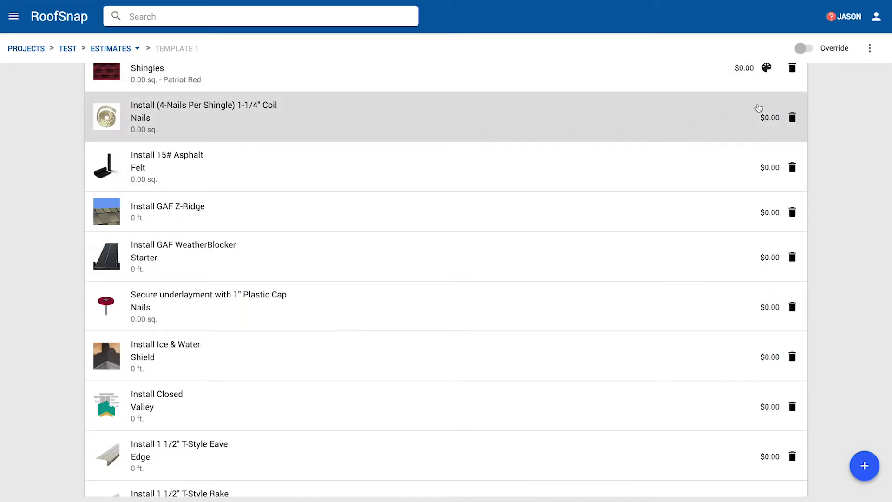
pyautogui.scroll(-2, 769, 224)
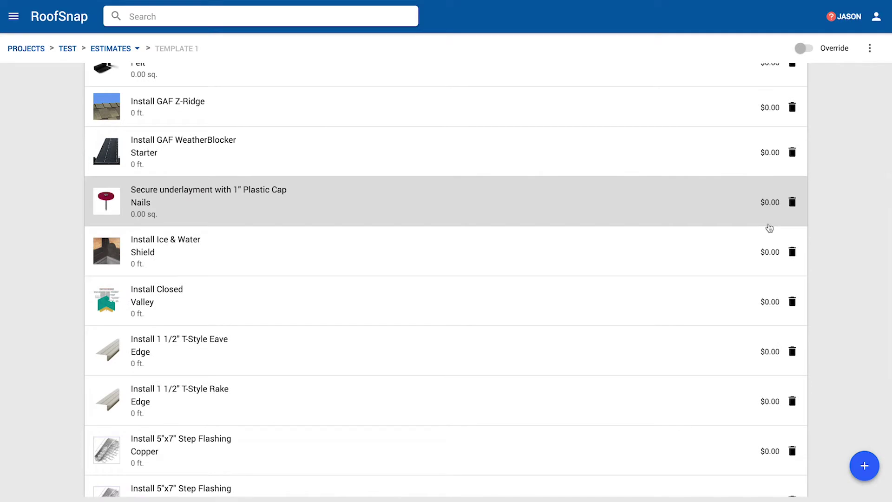
pyautogui.scroll(-4, 769, 224)
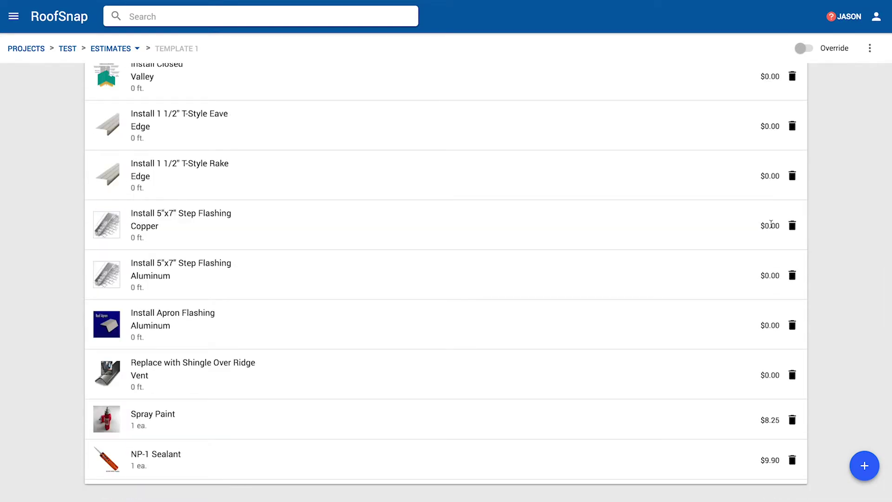
pyautogui.scroll(1, 771, 225)
pyautogui.scroll(-1, 773, 229)
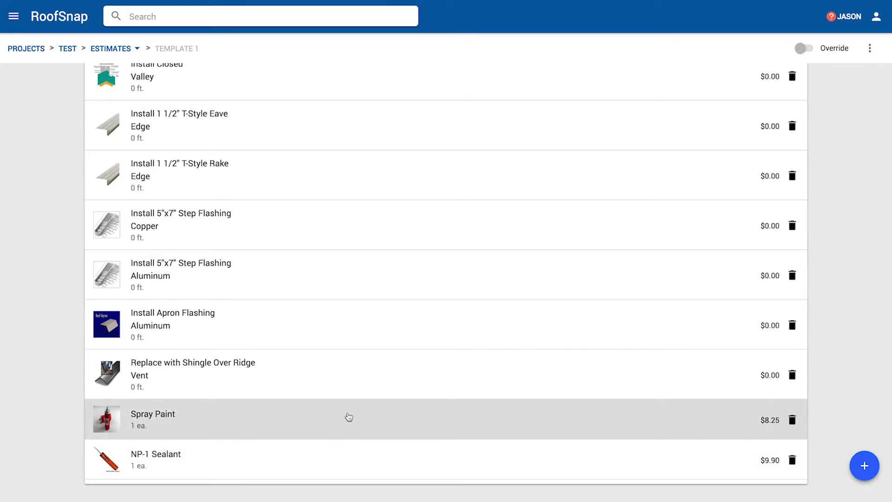
pyautogui.scroll(15, 395, 339)
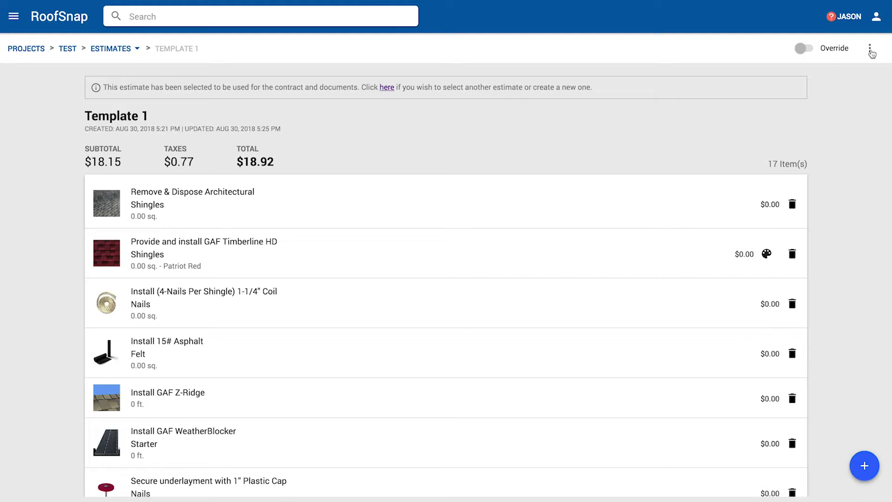
# Save the Template 1 estimate as a template named 'GAF Timberline Base'.
pyautogui.click(871, 49)
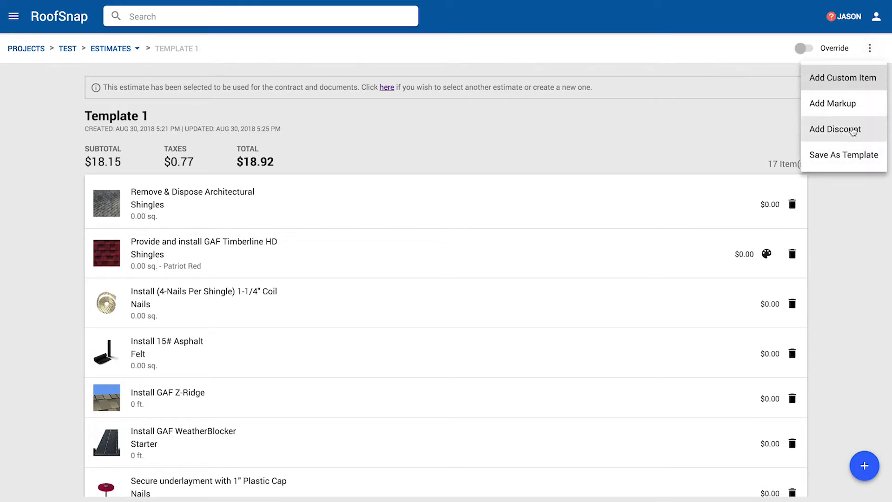
pyautogui.click(850, 156)
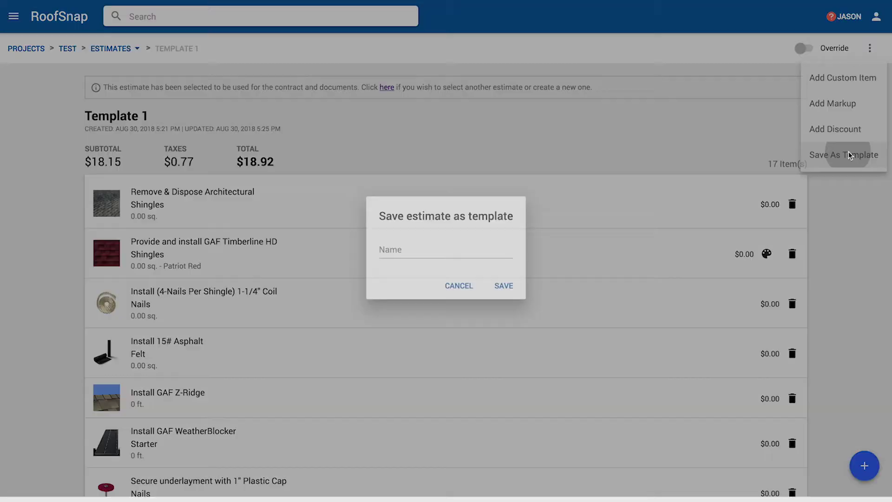
pyautogui.click(432, 252)
pyautogui.write('GA')
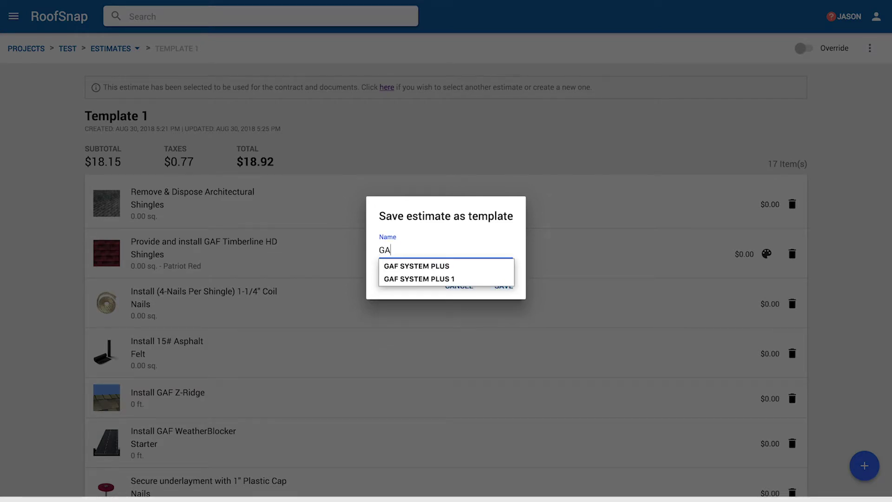
pyautogui.write('F Timberline Base')
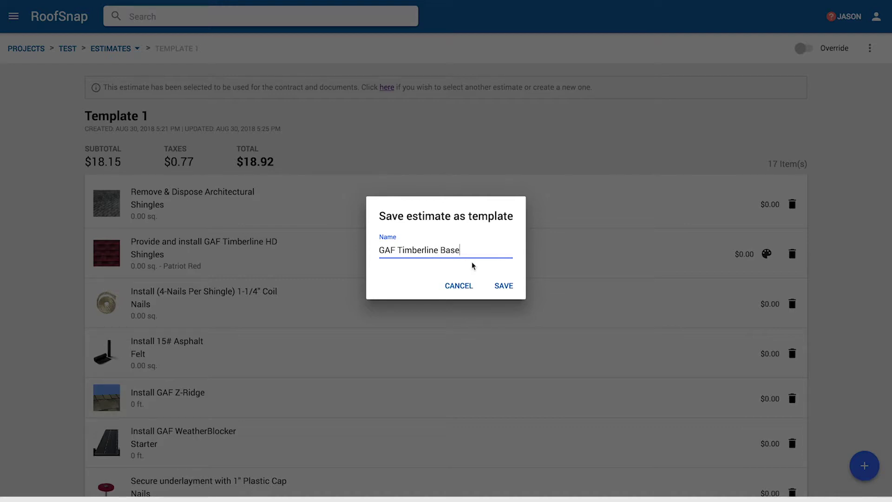
pyautogui.click(503, 286)
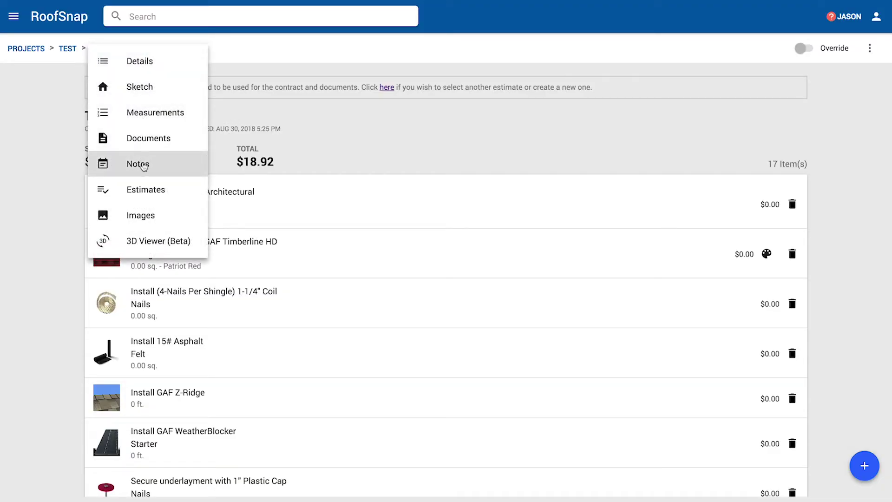
# Create the '2nd Option' estimate using the GAF Timberline Base template.
pyautogui.click(146, 190)
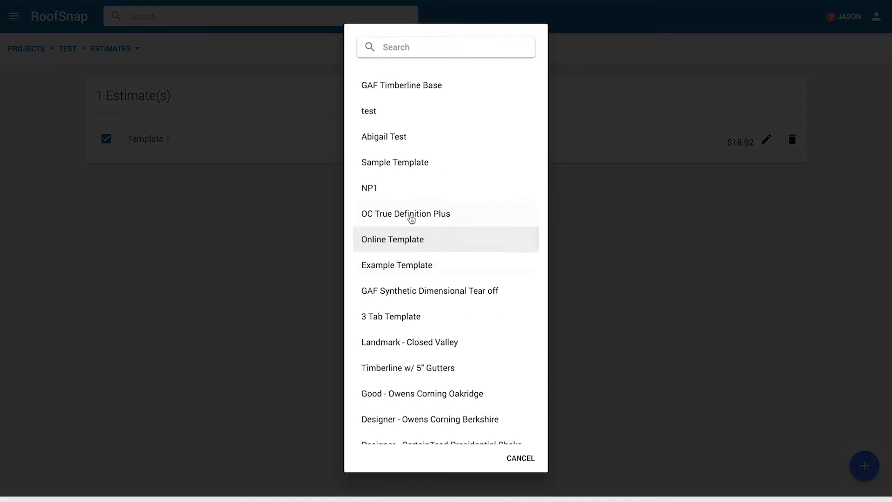
pyautogui.click(387, 92)
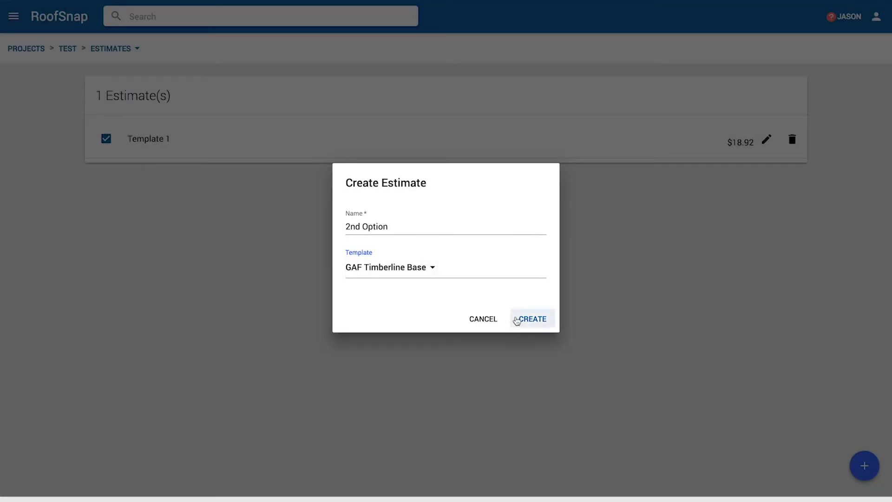
pyautogui.click(526, 321)
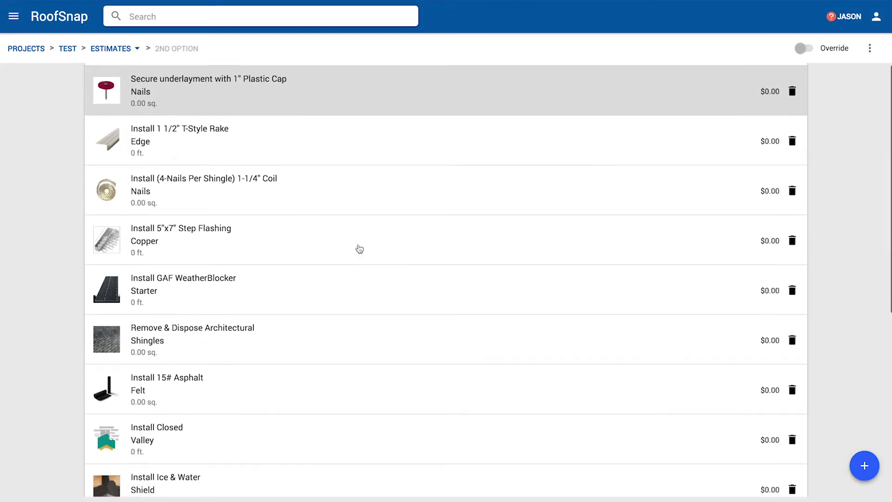
pyautogui.scroll(-5, 359, 248)
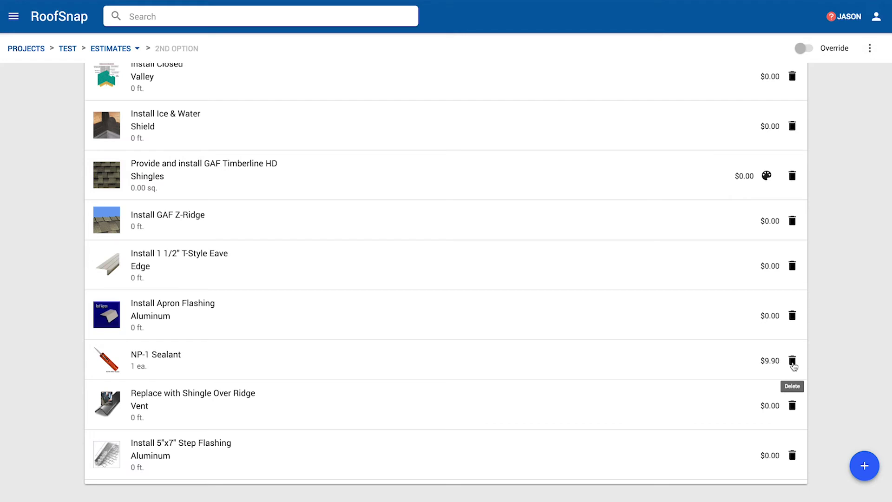
# Delete NP-1 Sealant and Install 5"x7" Step Flashing Aluminum from 2nd Option.
pyautogui.click(792, 361)
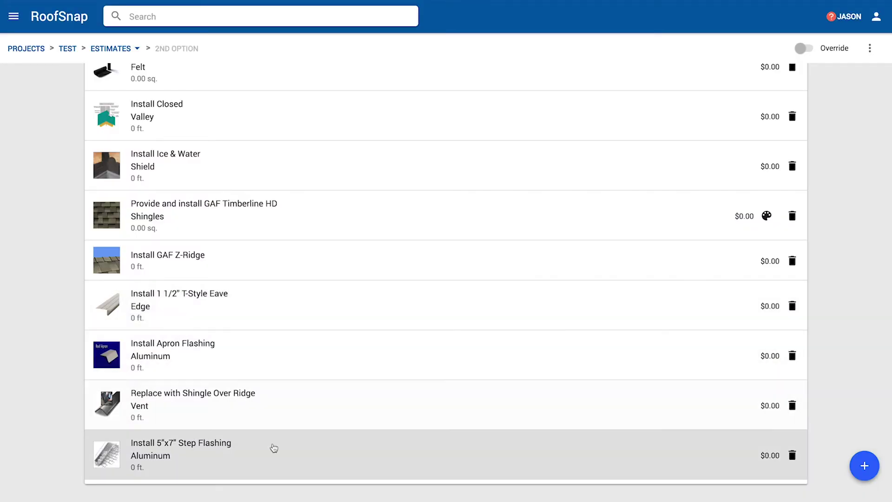
pyautogui.click(792, 455)
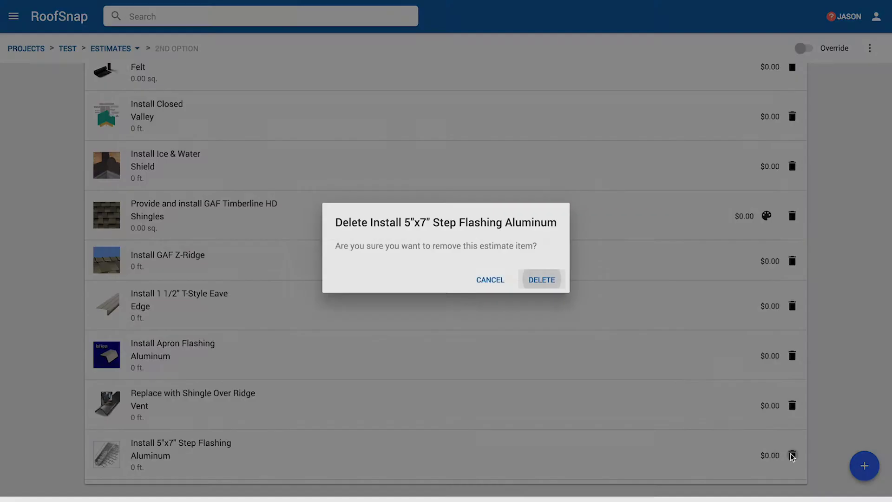
pyautogui.click(542, 280)
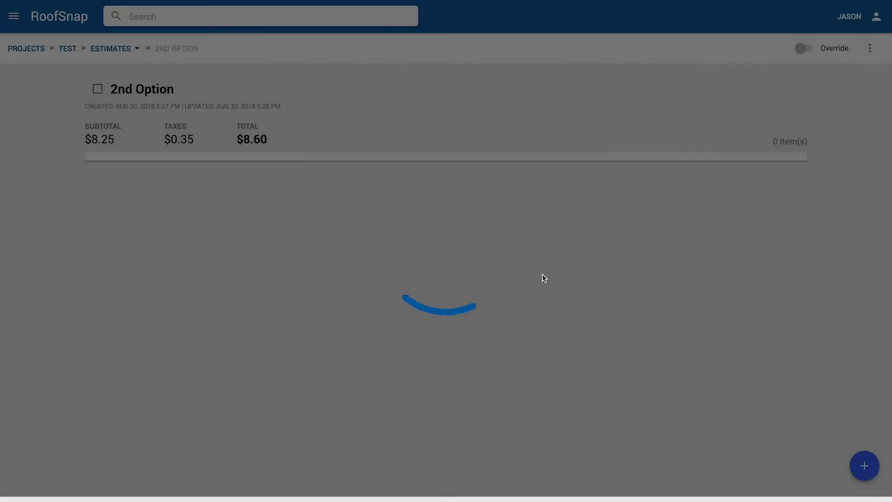